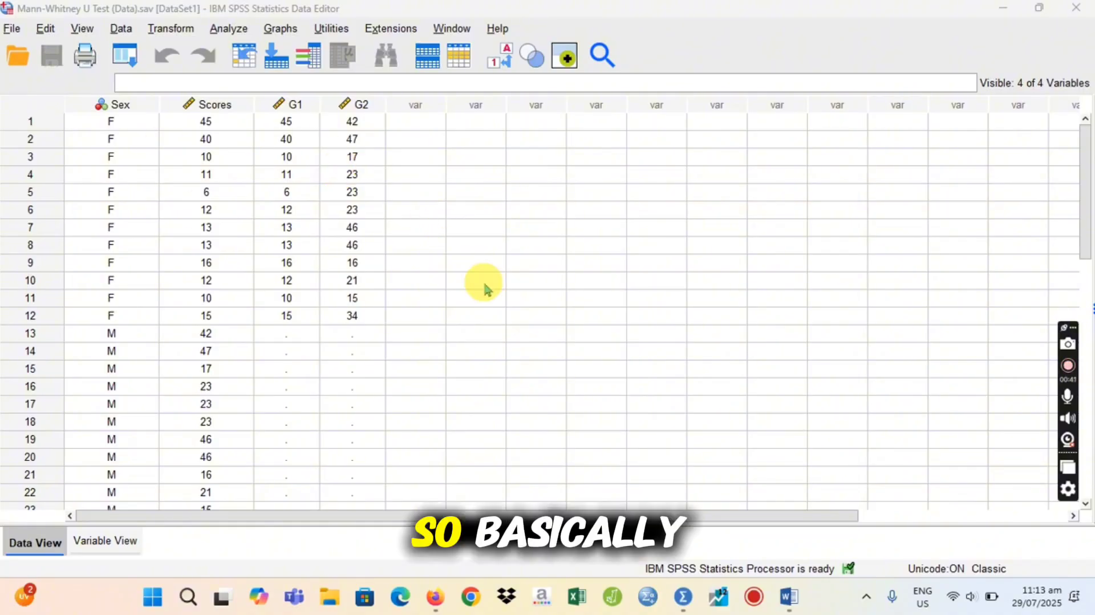
Step: Switch to the Laerd independent t-test guide in Firefox and highlight Assumption #6 on homogeneity of variances and Assumption #5 on normality
click(436, 596)
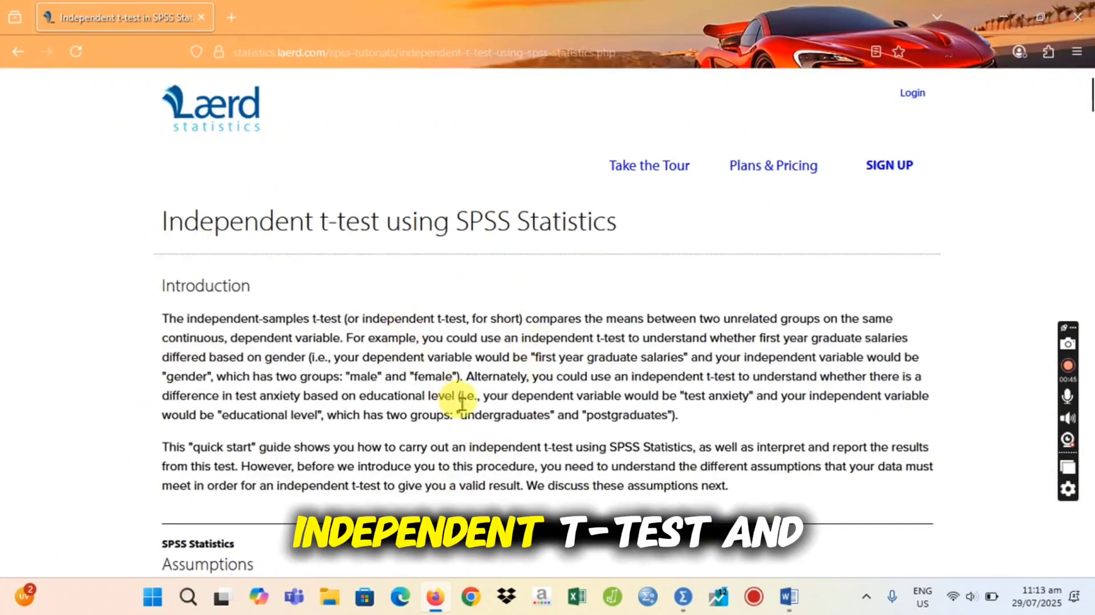
scroll(465, 274, down, 20)
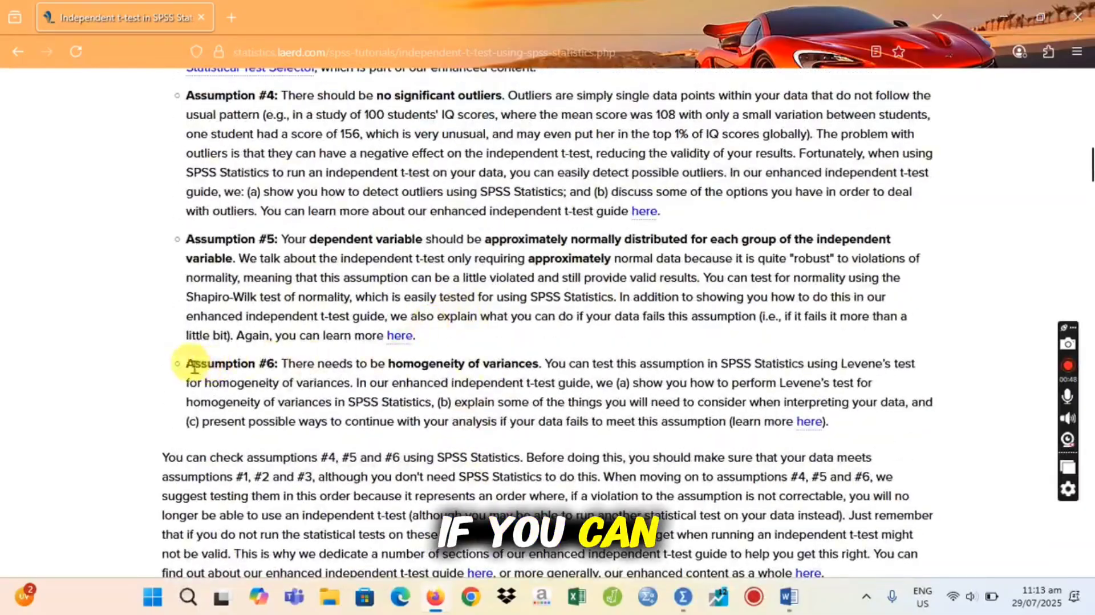
drag(194, 367, 540, 363)
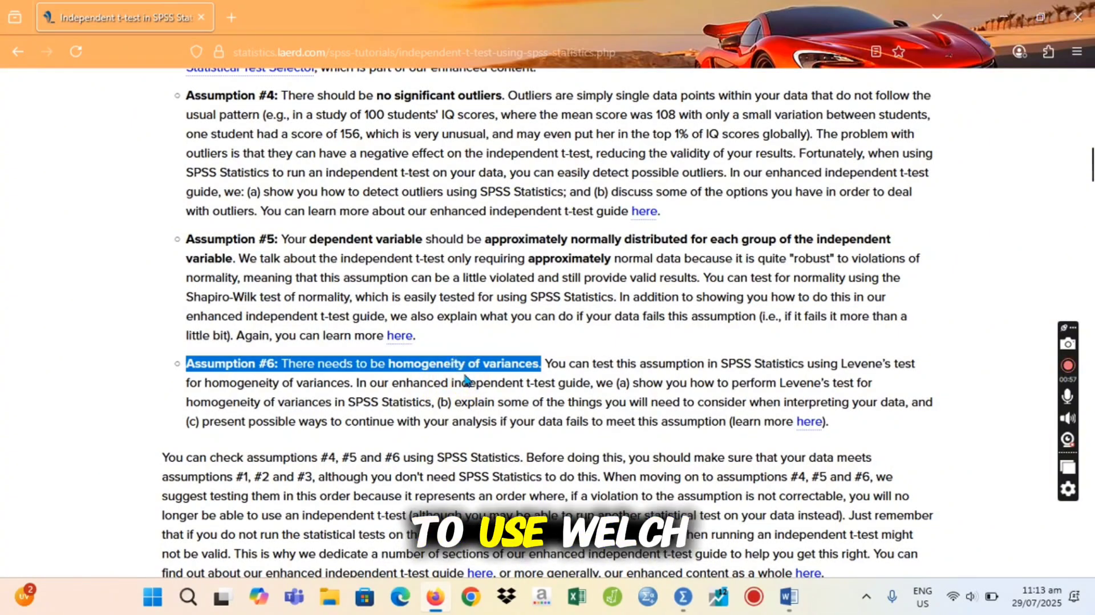
click(244, 239)
drag(184, 239, 242, 260)
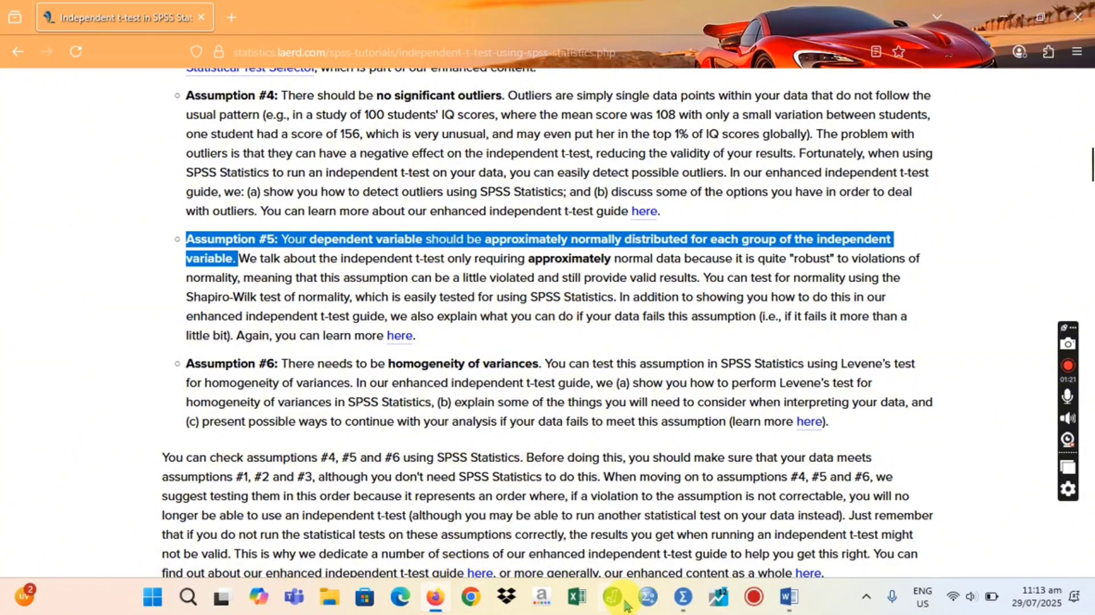
Step: Return to the SPSS data set and set up an Explore analysis with G1 and G2 as the dependent variables
mouse_move(679, 599)
click(613, 494)
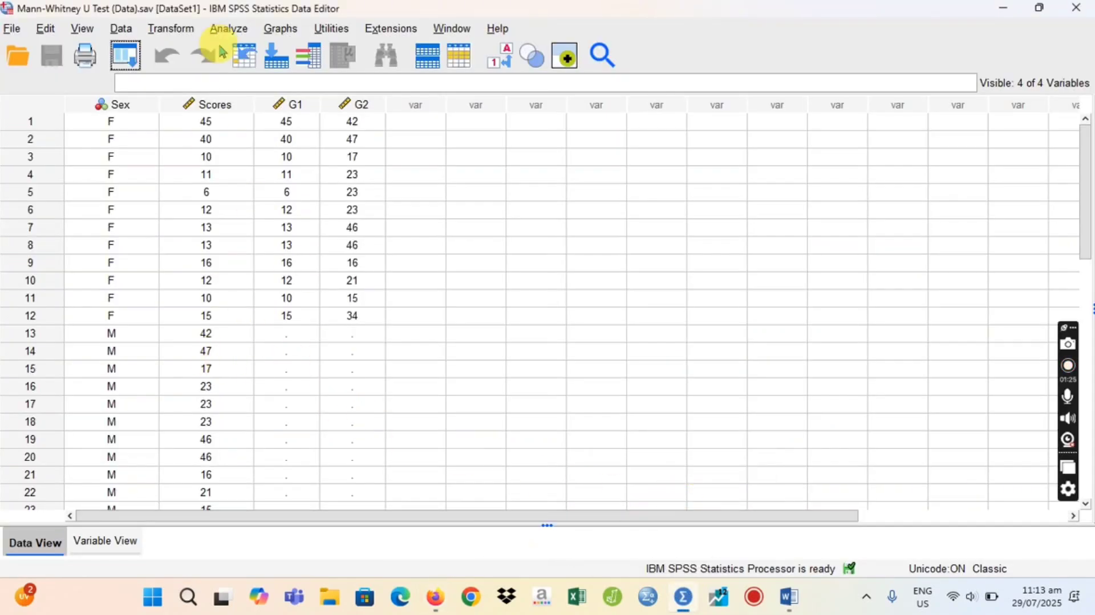
click(226, 30)
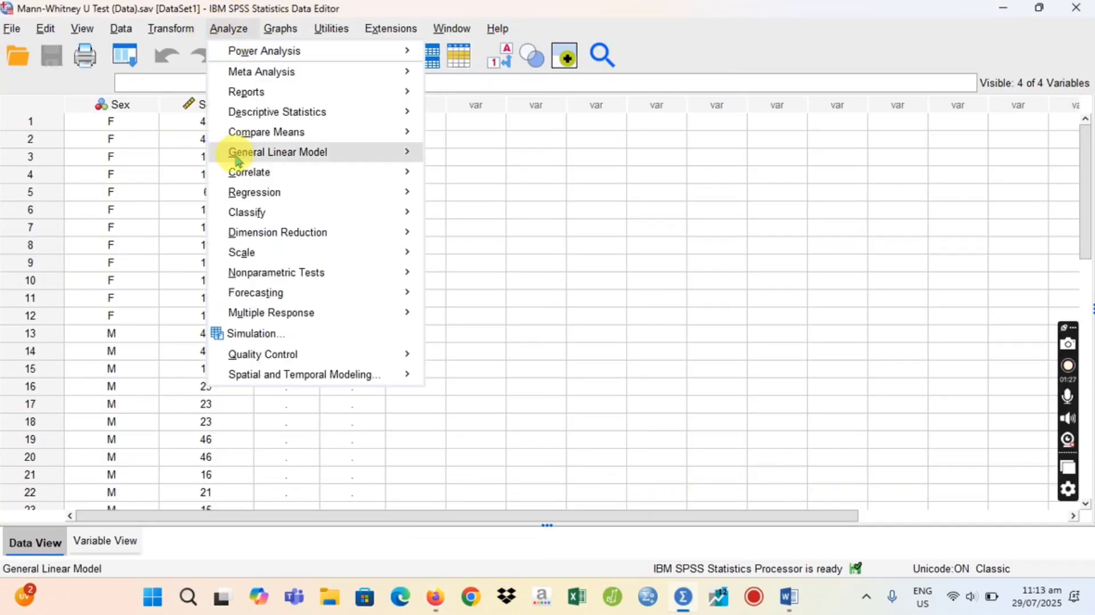
mouse_move(280, 120)
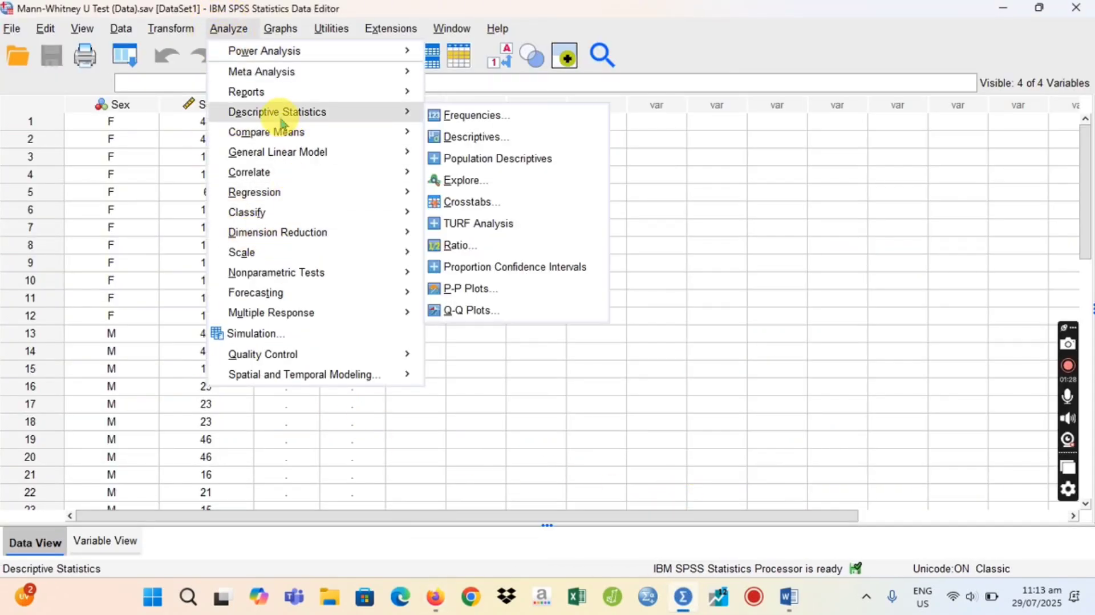
click(462, 181)
click(399, 239)
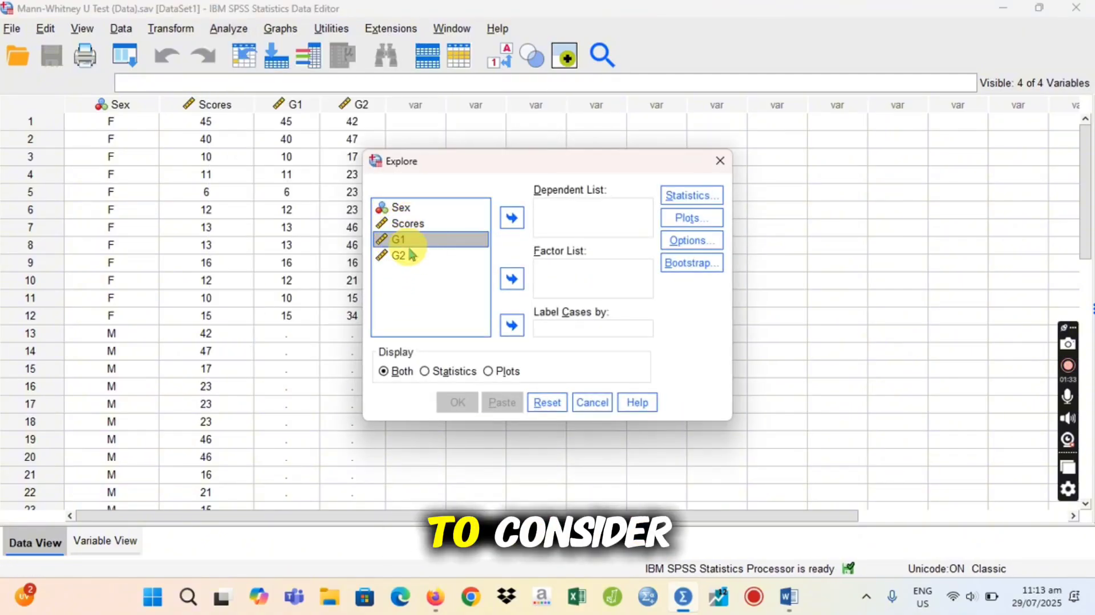
shift+click(415, 257)
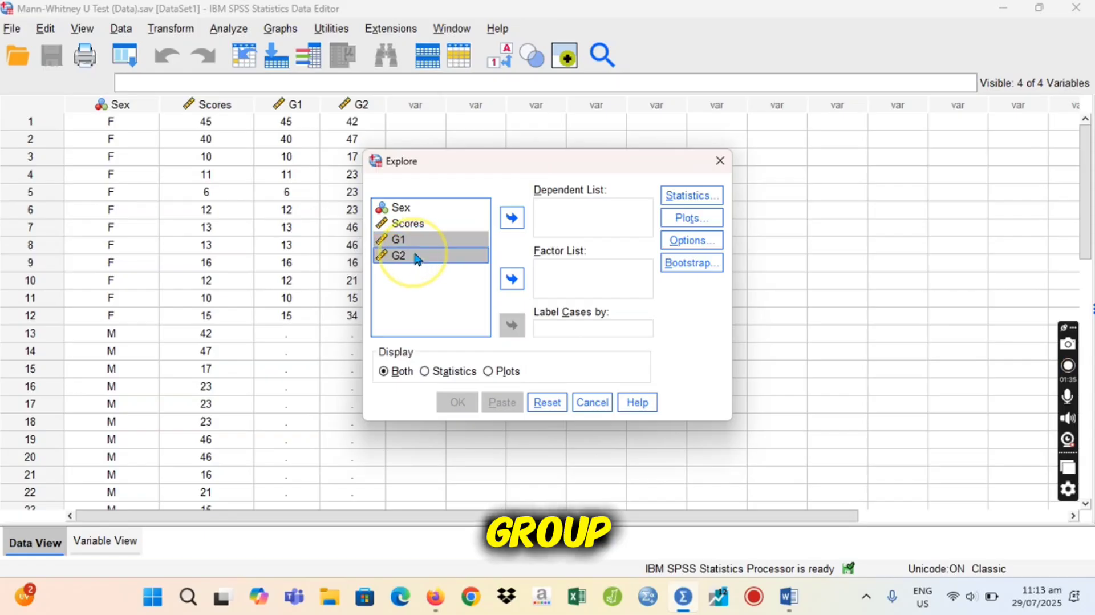
click(511, 217)
Step: Enable normality plots with tests for the Explore analysis and run it
click(693, 219)
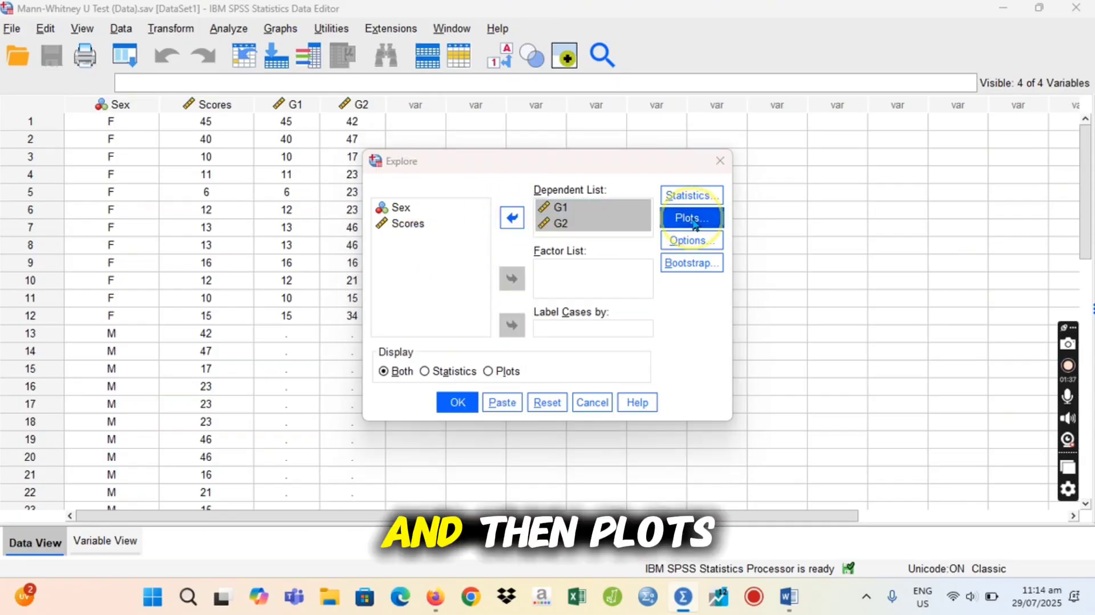
click(439, 276)
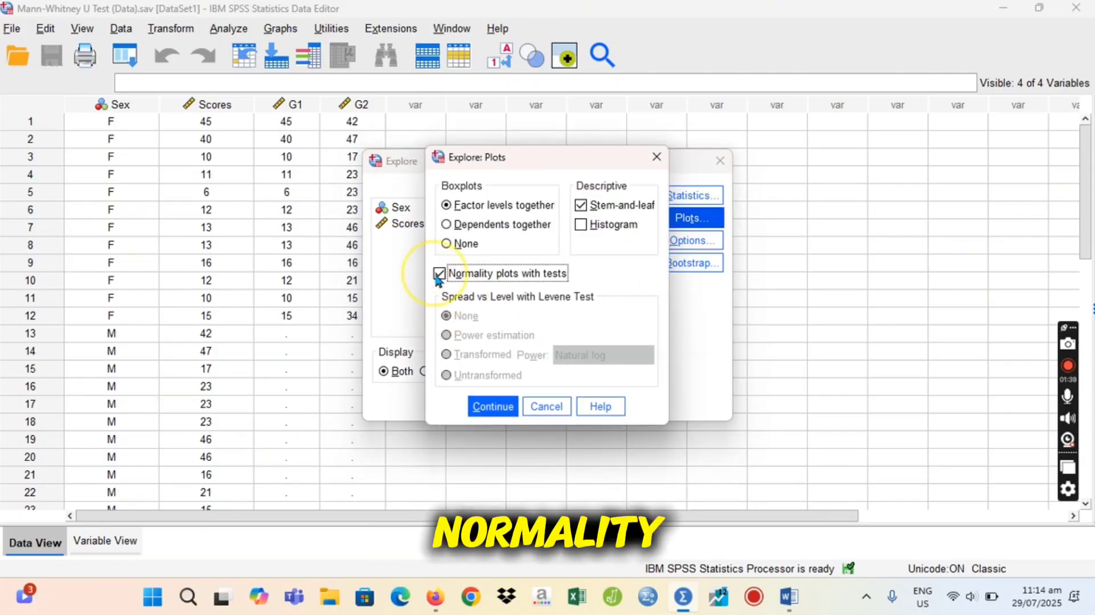
click(496, 412)
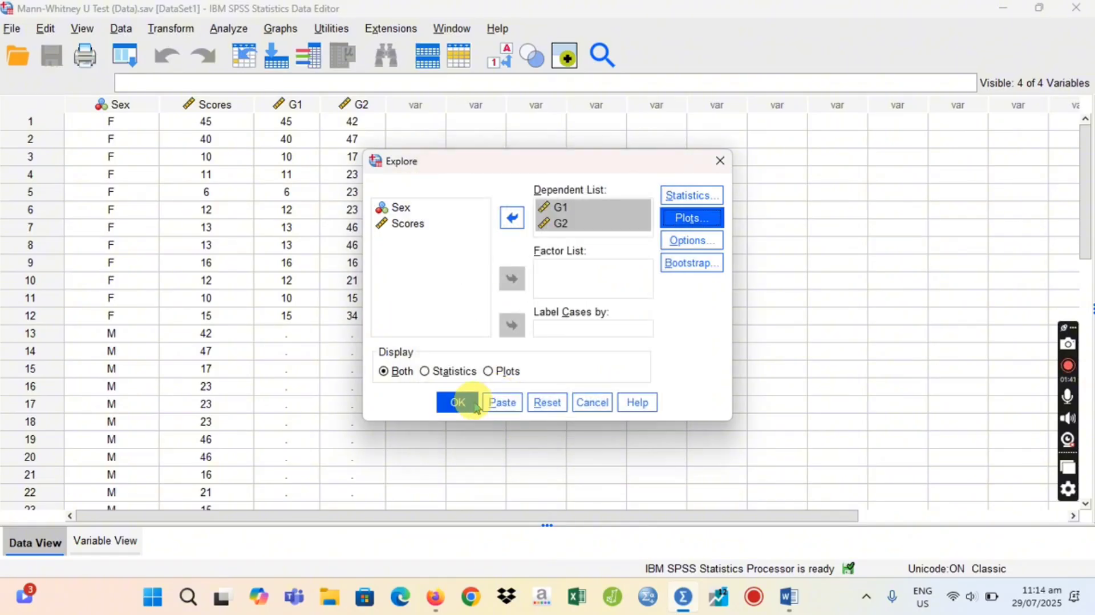
click(456, 402)
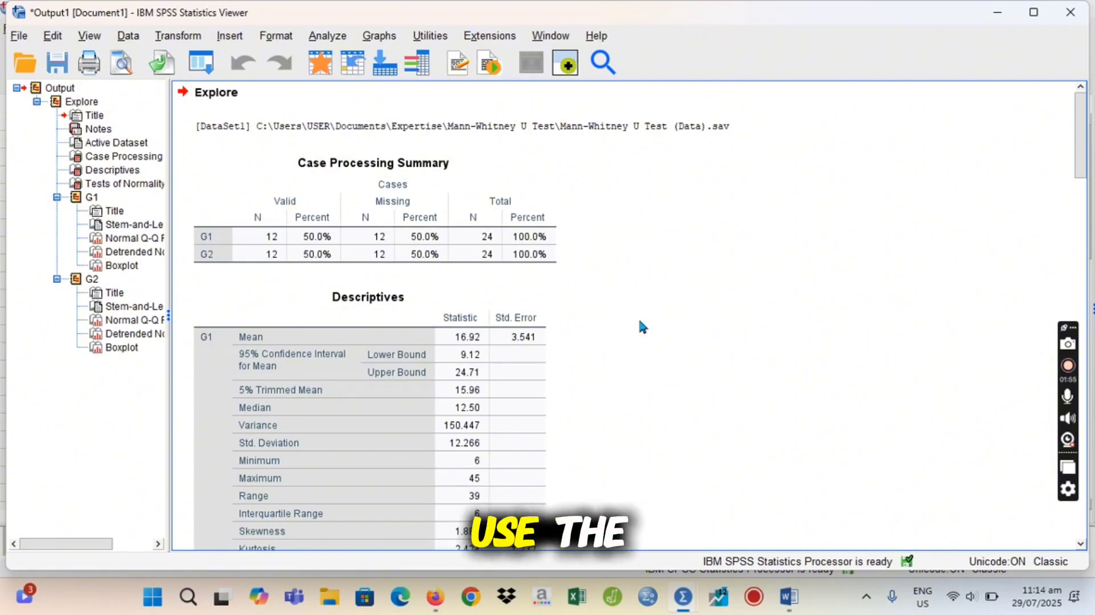
Step: Examine the Tests of Normality table for G1 and G2 in the output, and return to the data set
scroll(678, 285, down, 10)
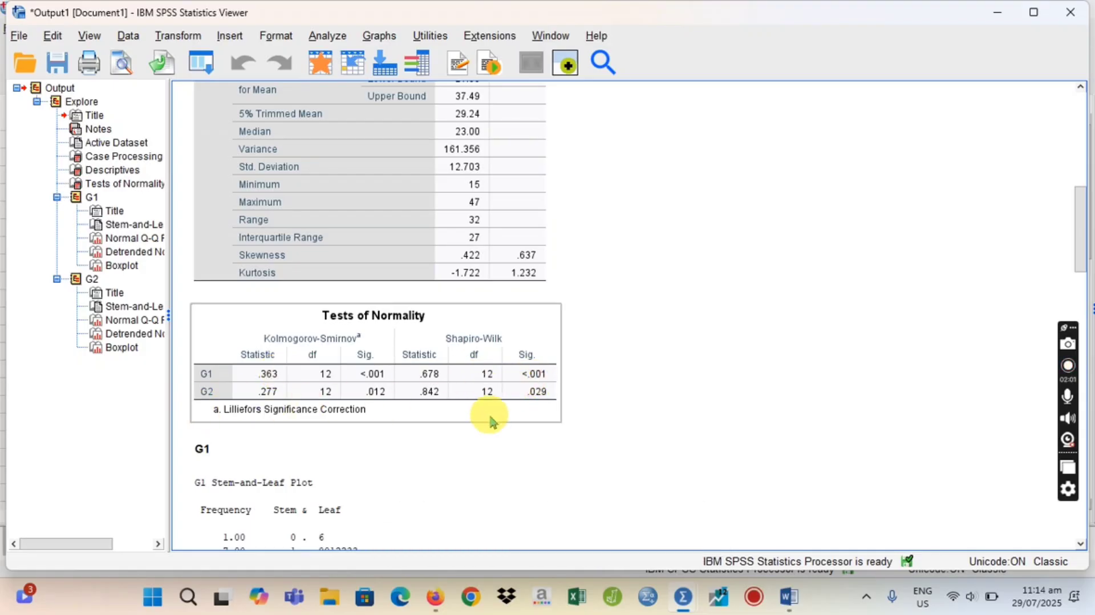
click(678, 380)
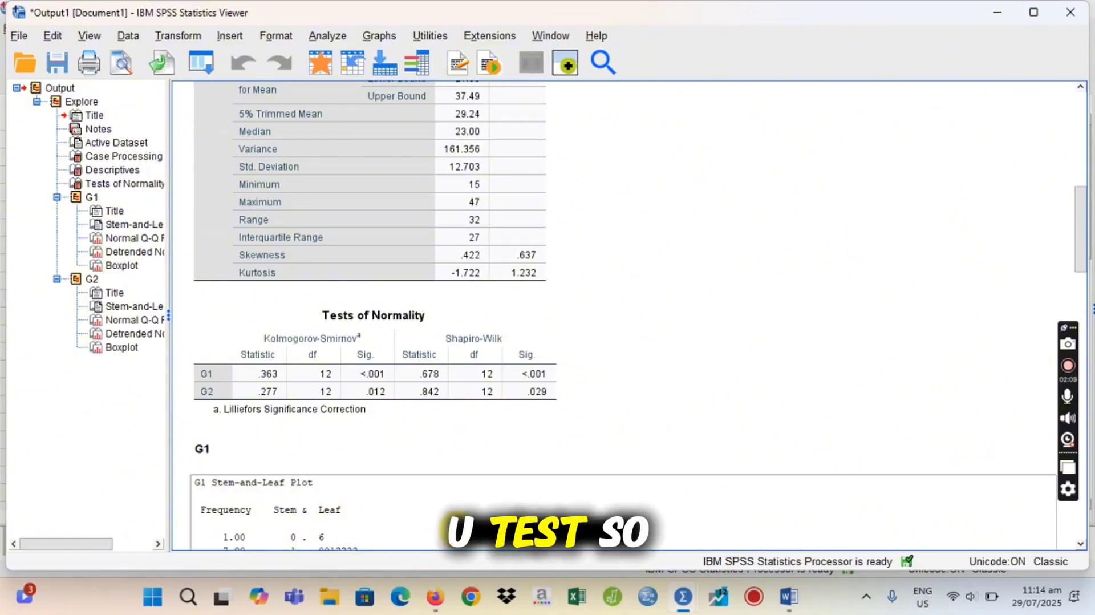
click(993, 22)
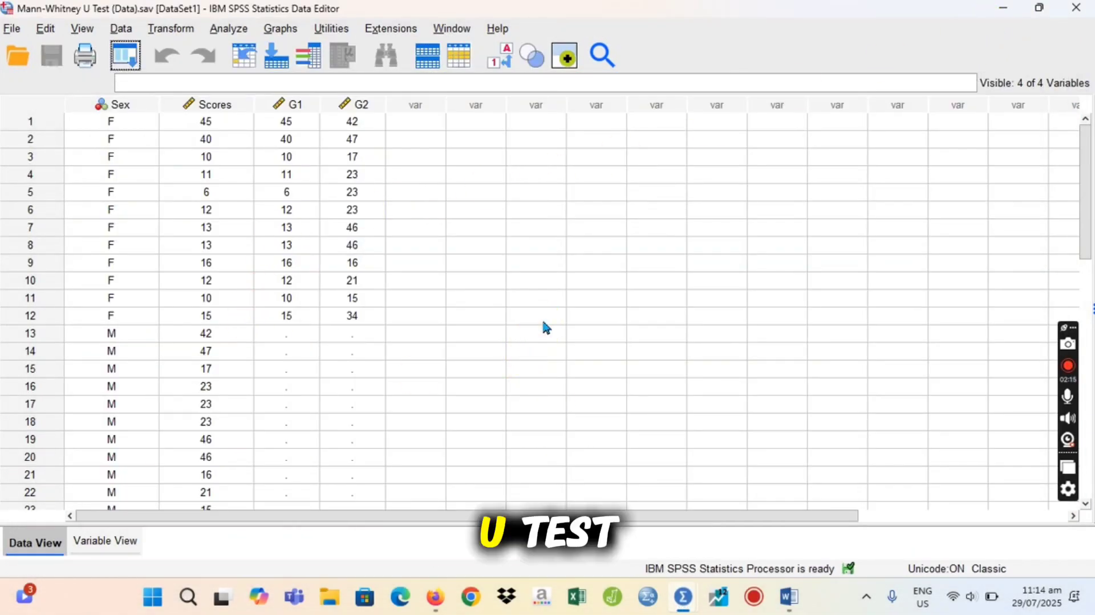
Step: Set up a legacy two-independent-samples nonparametric test with Scores as the test variable and Sex as the grouping variable
click(230, 32)
mouse_move(265, 277)
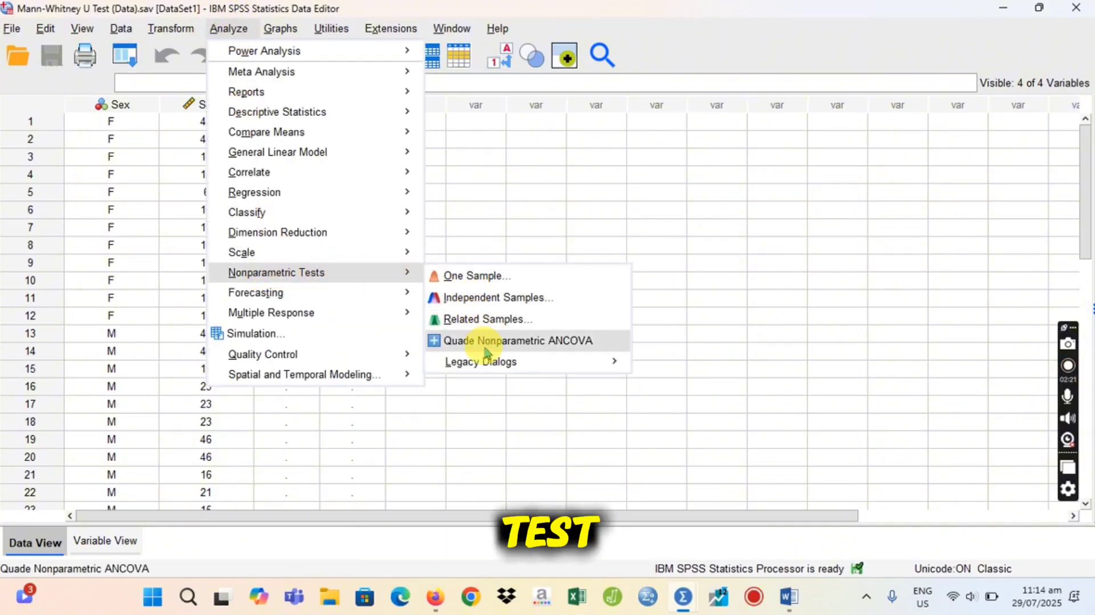
mouse_move(488, 361)
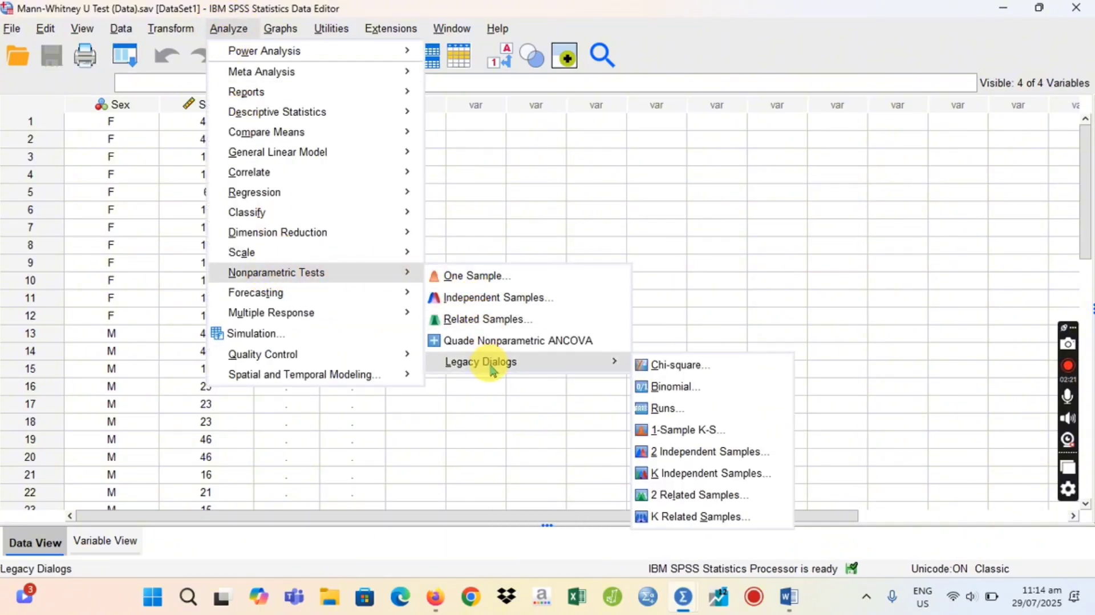
click(691, 460)
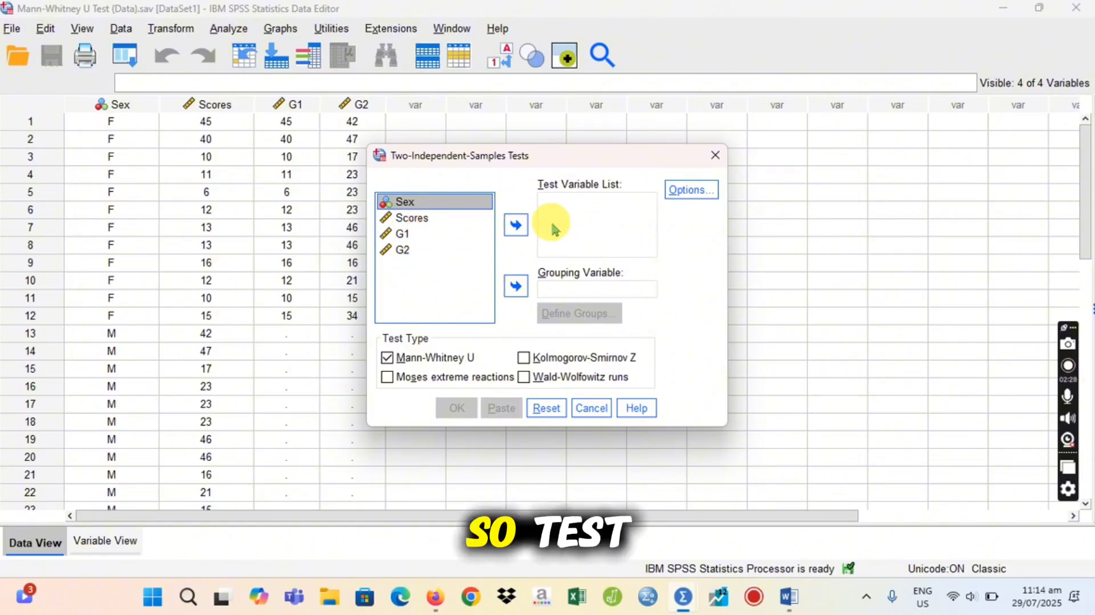
click(411, 219)
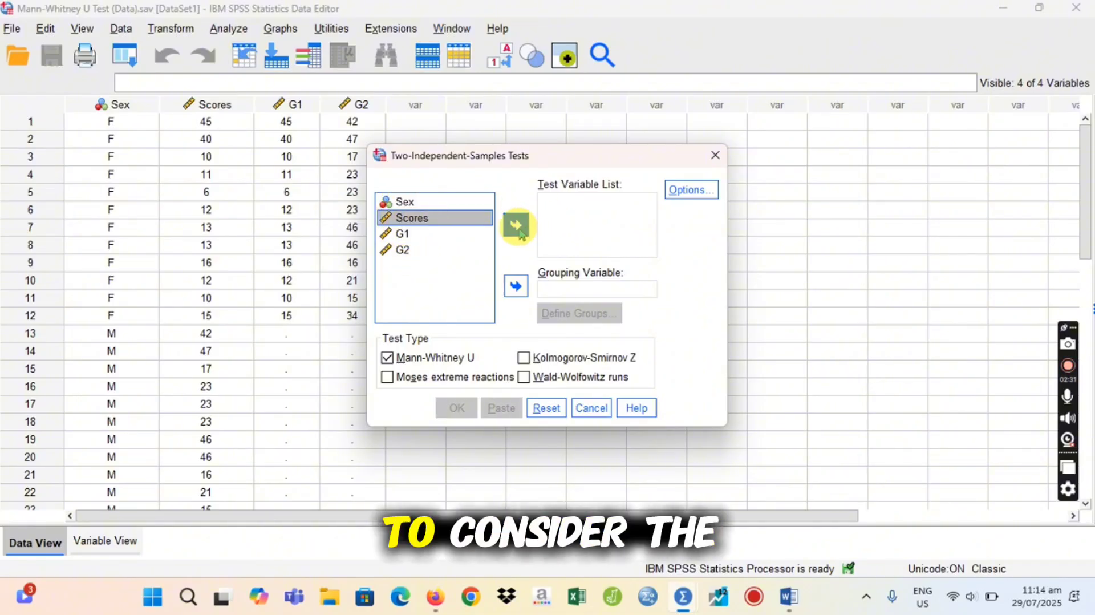
click(516, 225)
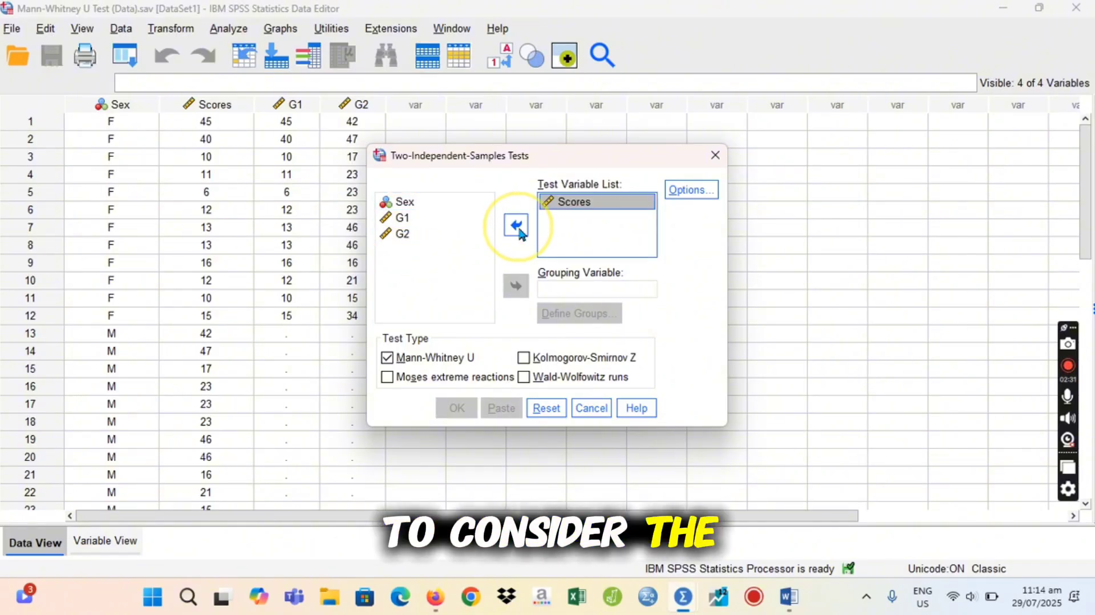
click(406, 202)
click(516, 286)
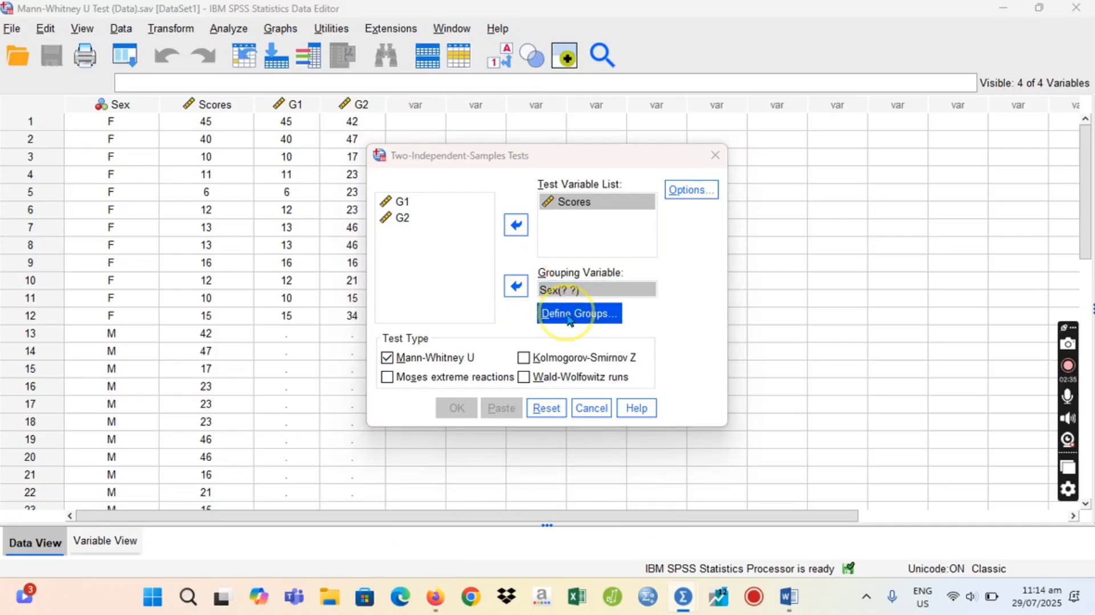
Step: Define the Sex groups with 2 for Group 1 and 1 for Group 2
click(575, 312)
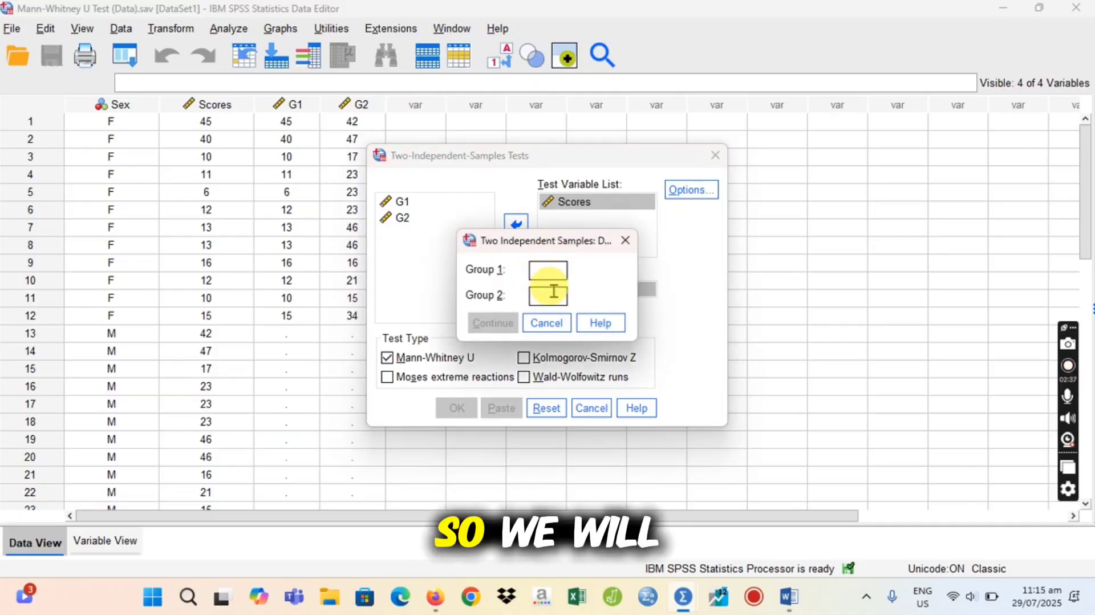
text(2)
click(548, 296)
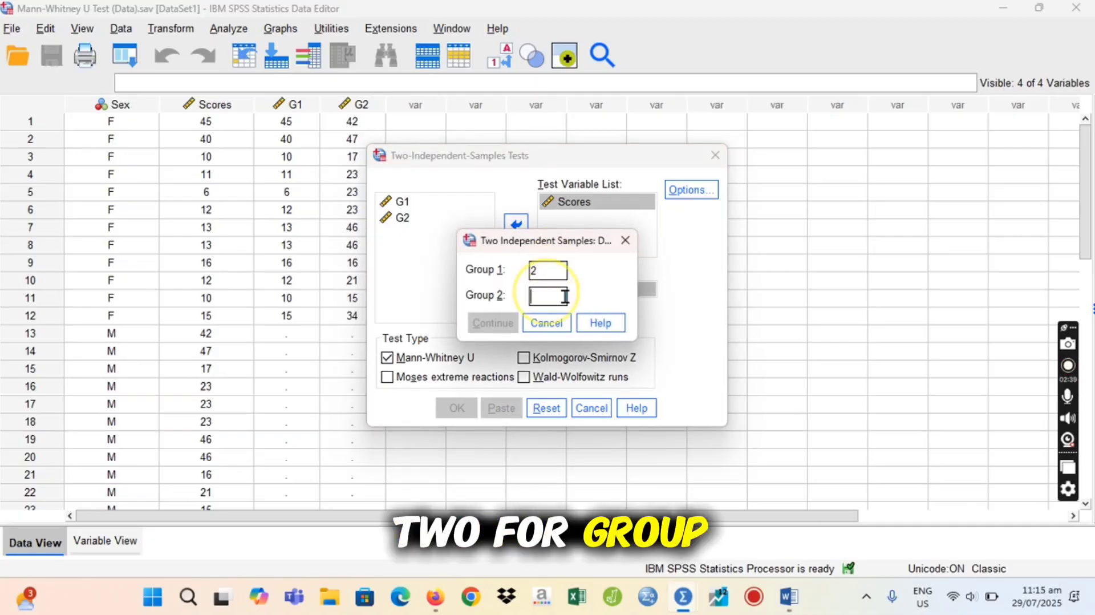
text(1)
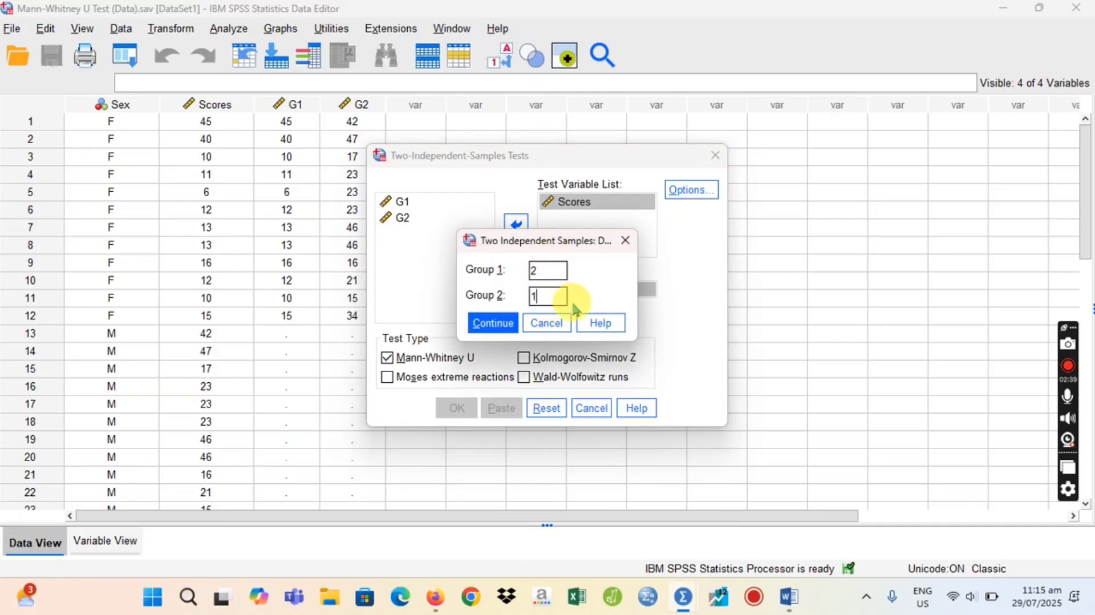
click(493, 323)
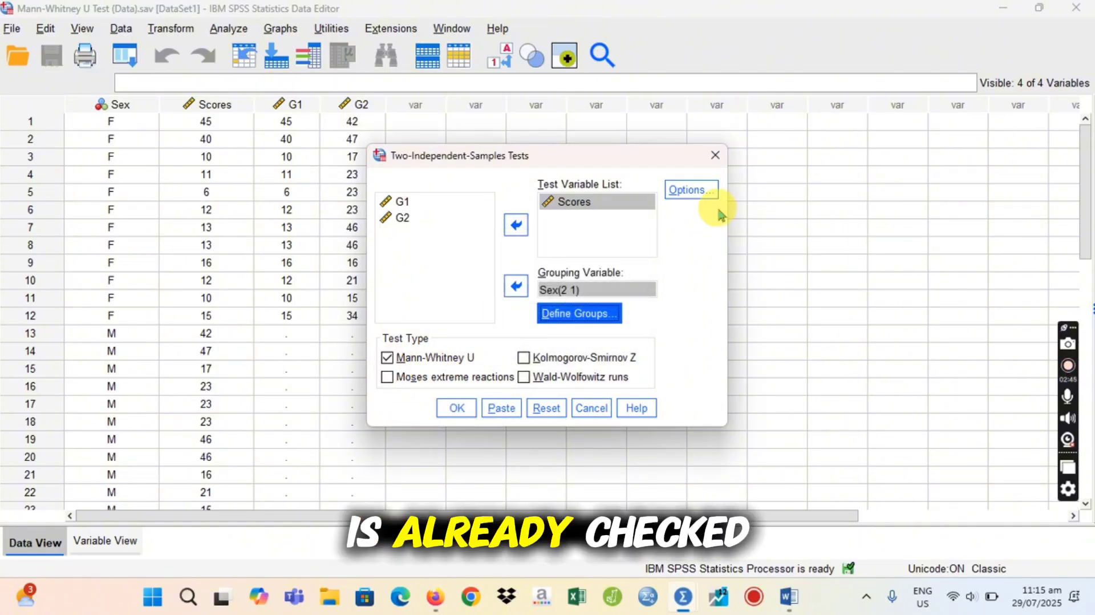
Step: Include descriptive statistics and quartiles in the options and run the Mann-Whitney U test
click(673, 193)
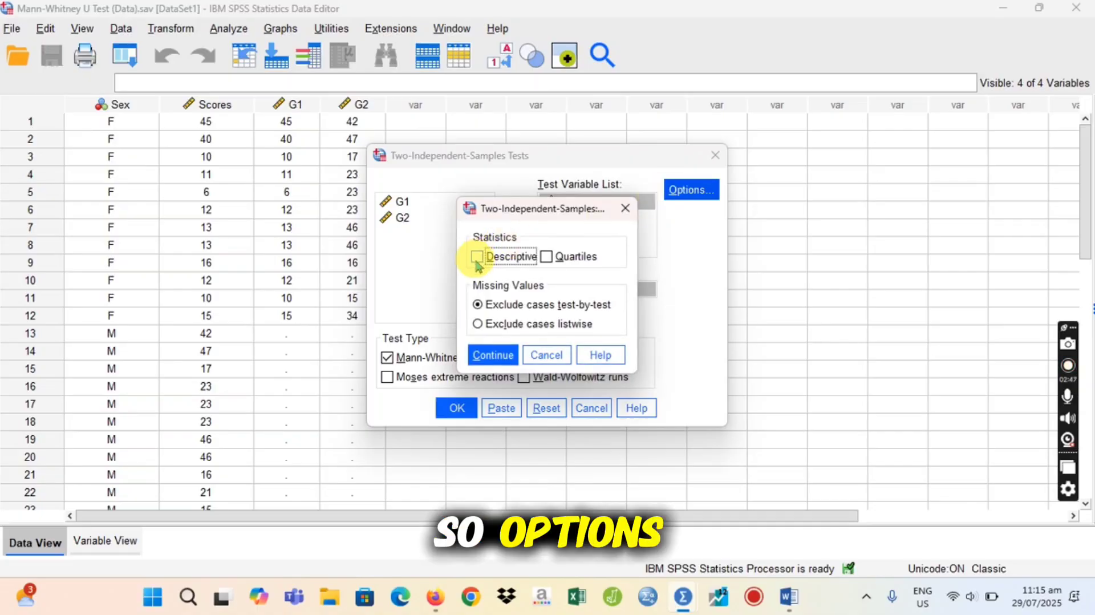
click(547, 256)
click(489, 356)
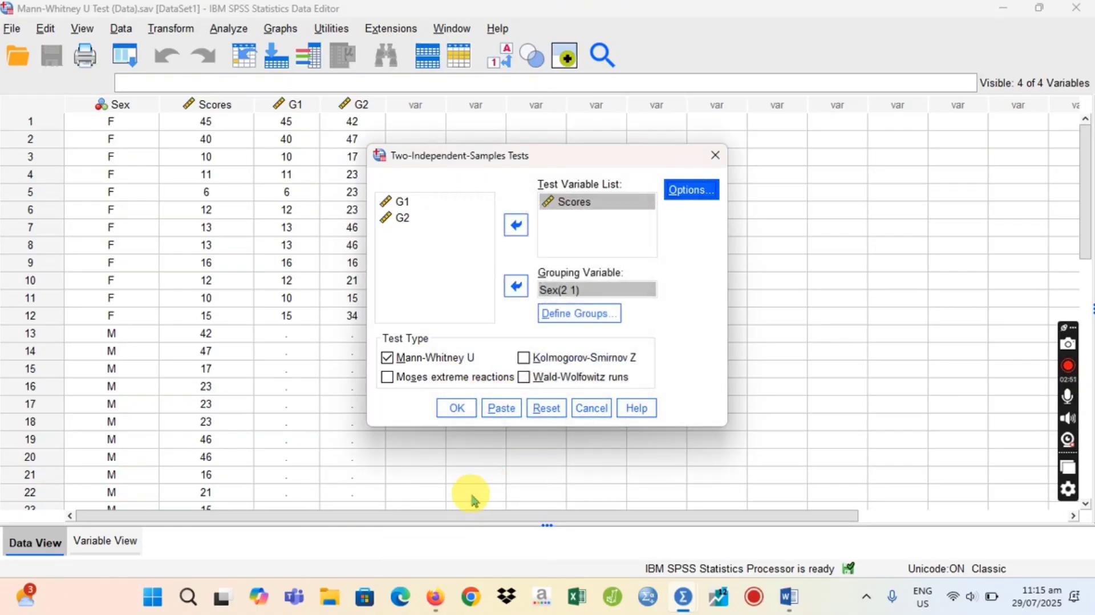
click(457, 408)
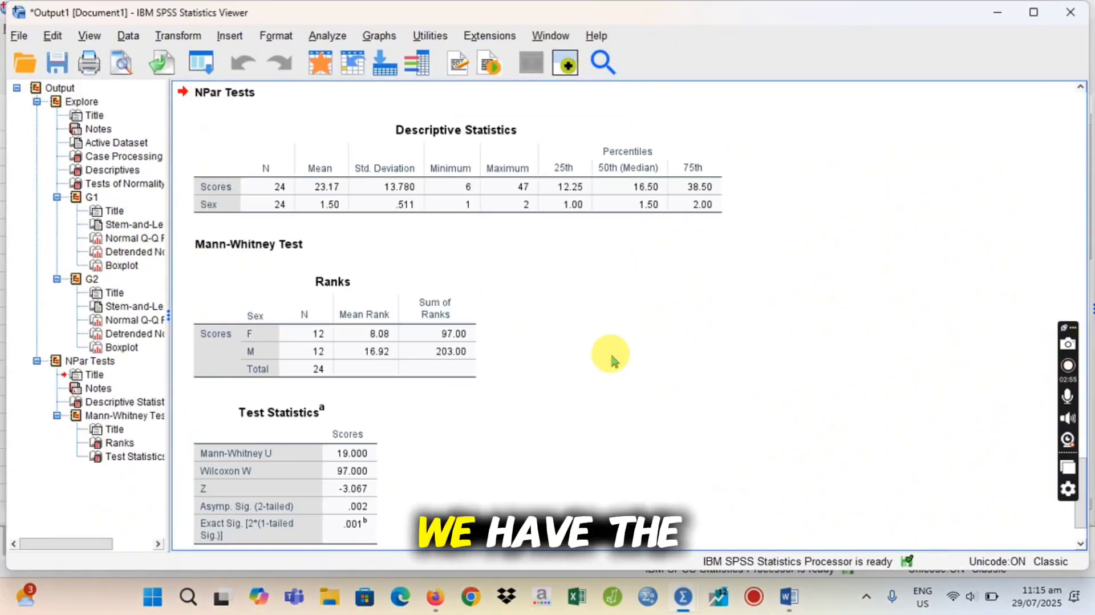
Step: Switch to the Word example document and examine the Variables and Mean Ranks columns of the APA-style guide table
click(792, 604)
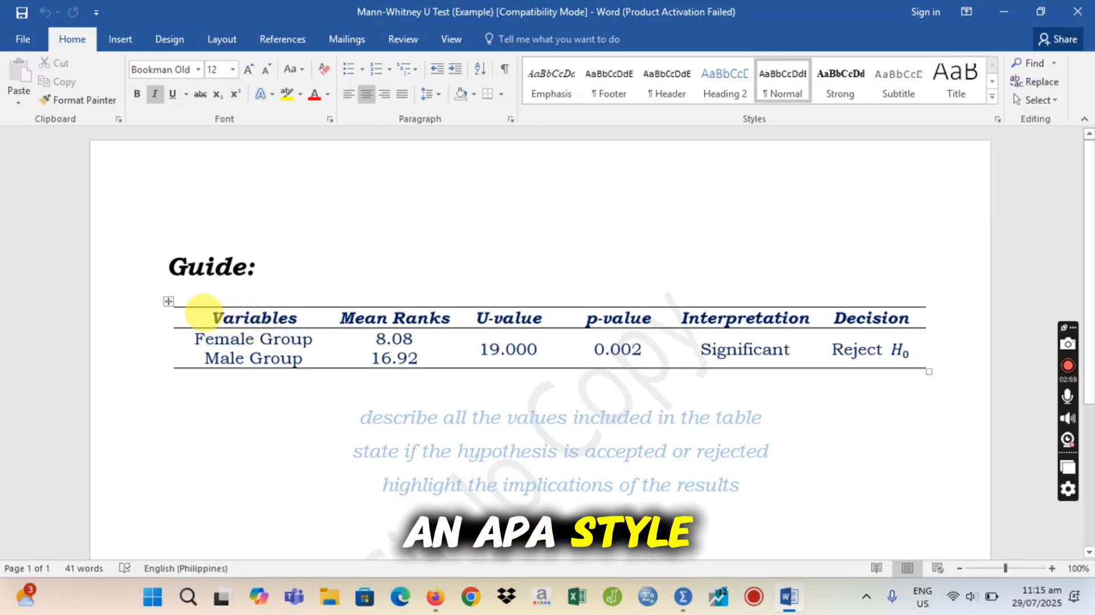
drag(208, 317, 293, 319)
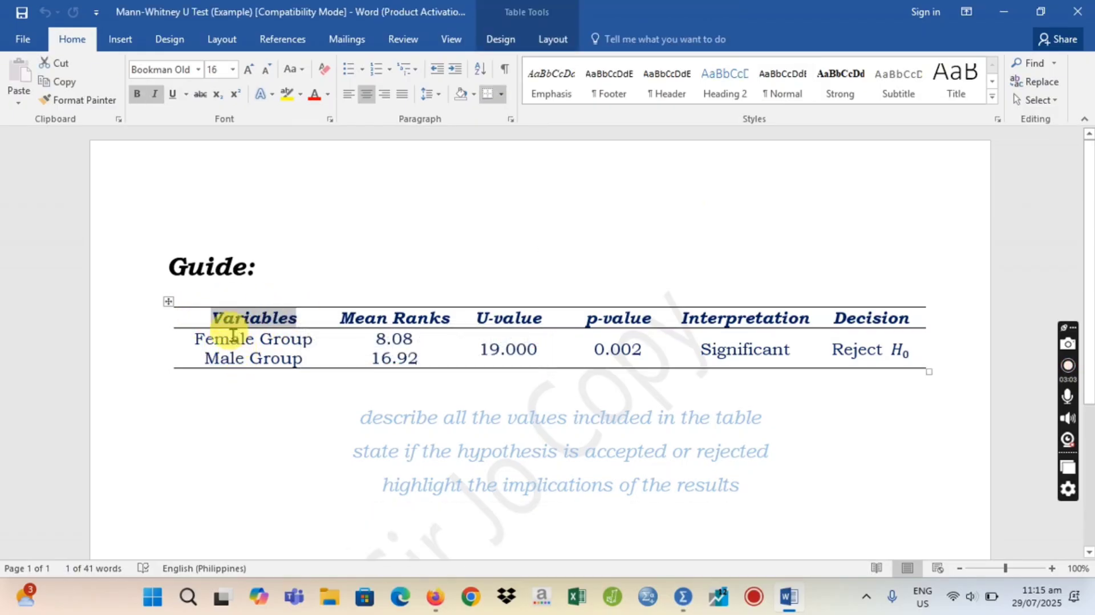
click(235, 358)
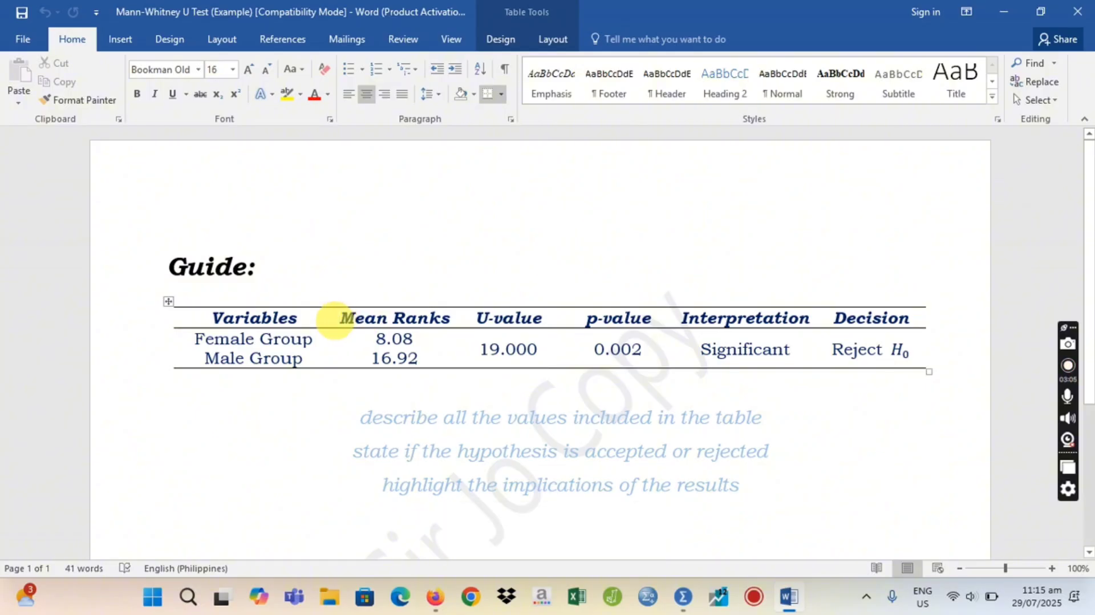
drag(336, 319, 451, 319)
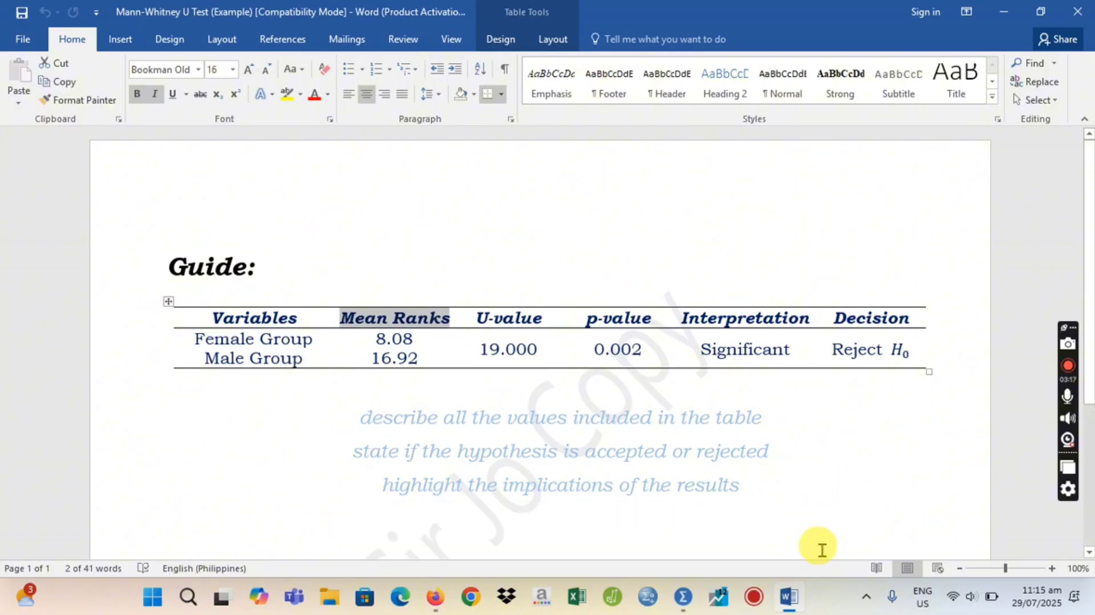
Step: Check the female and male mean ranks in the SPSS Ranks table against the guide table, and return to the Word document
click(788, 596)
click(376, 359)
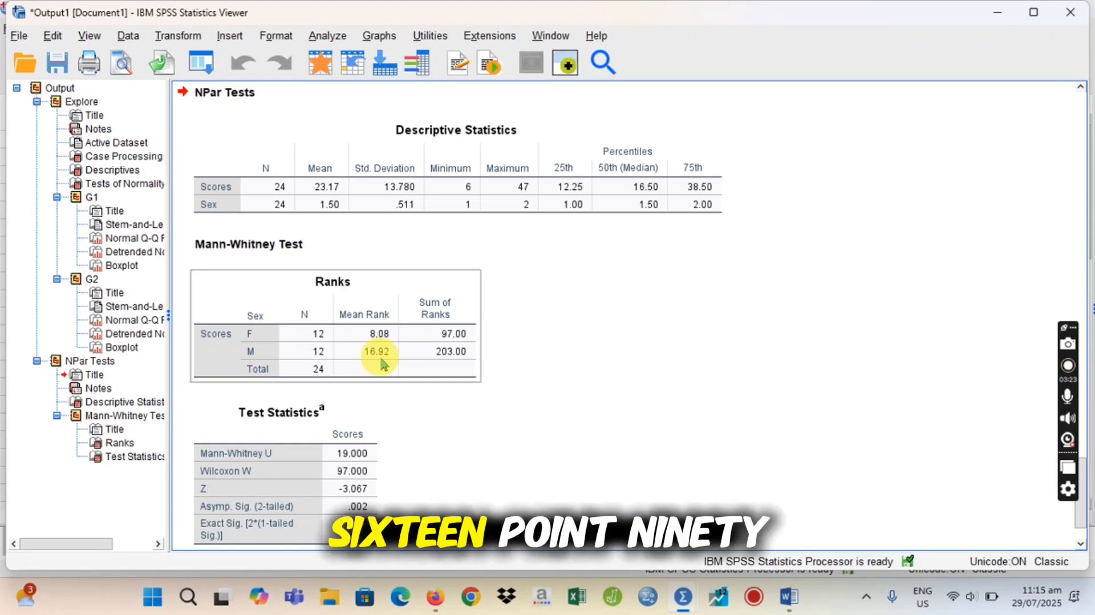
click(533, 320)
click(789, 597)
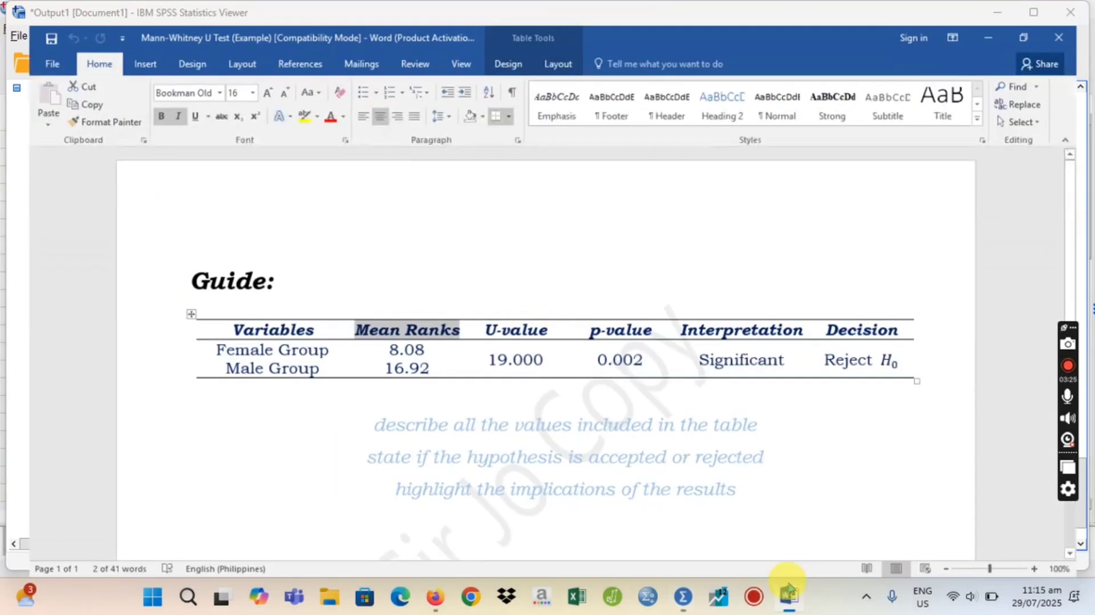
Step: Check the U-value in the guide table against the Mann-Whitney U row in the SPSS Test Statistics table, and return to the Word document
double_click(502, 320)
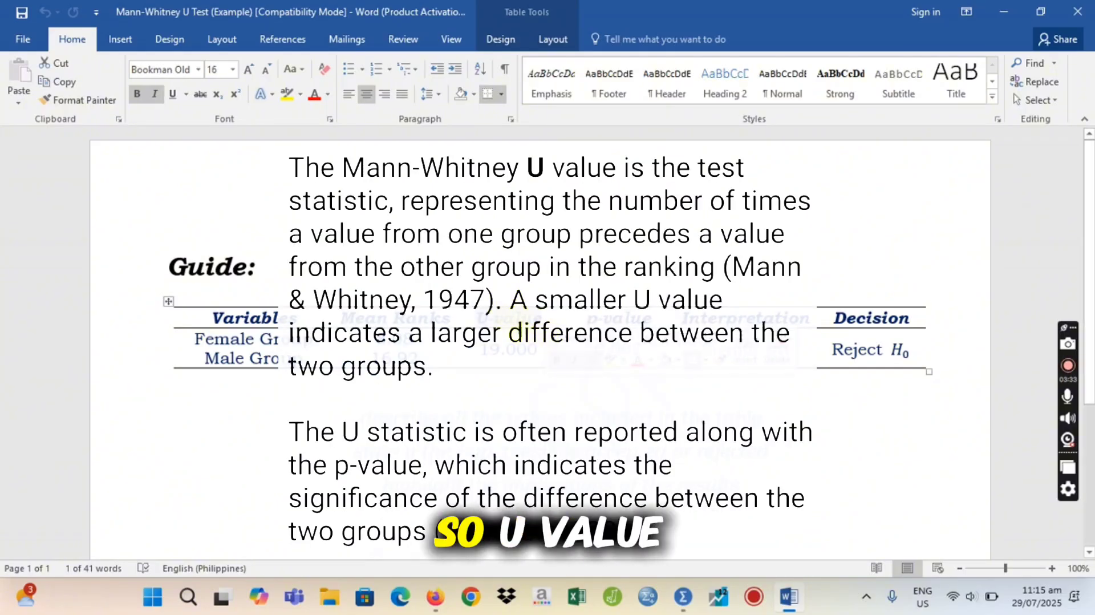
click(793, 597)
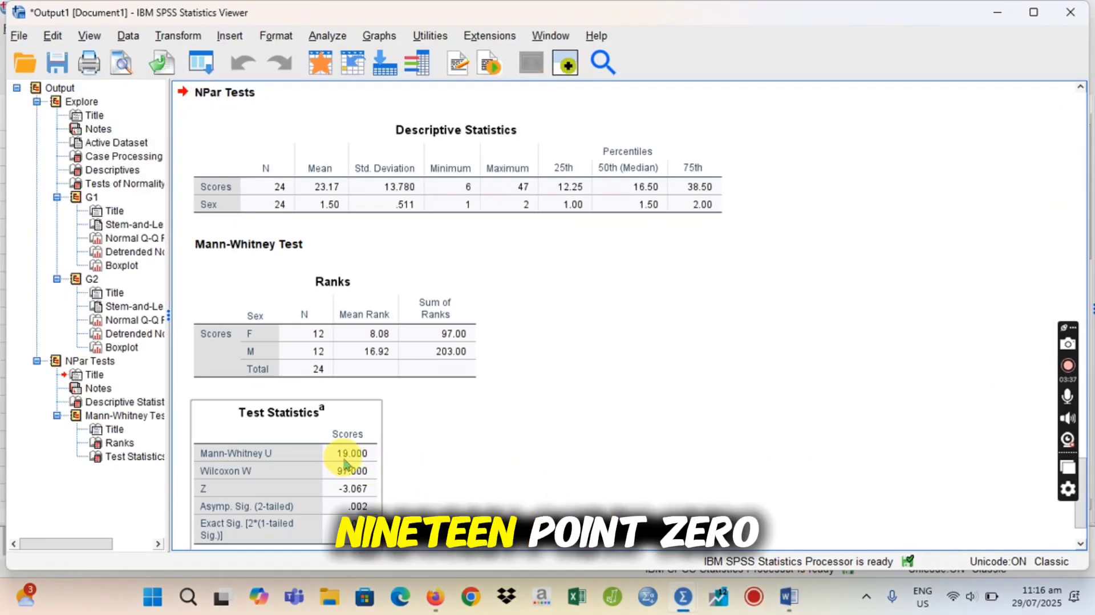
click(440, 464)
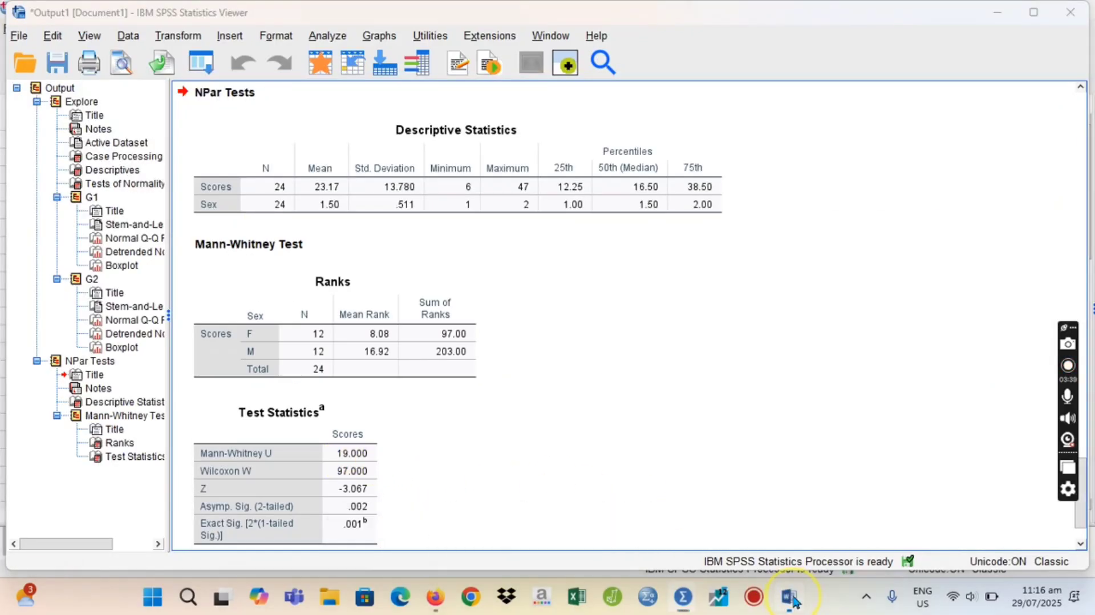
click(803, 604)
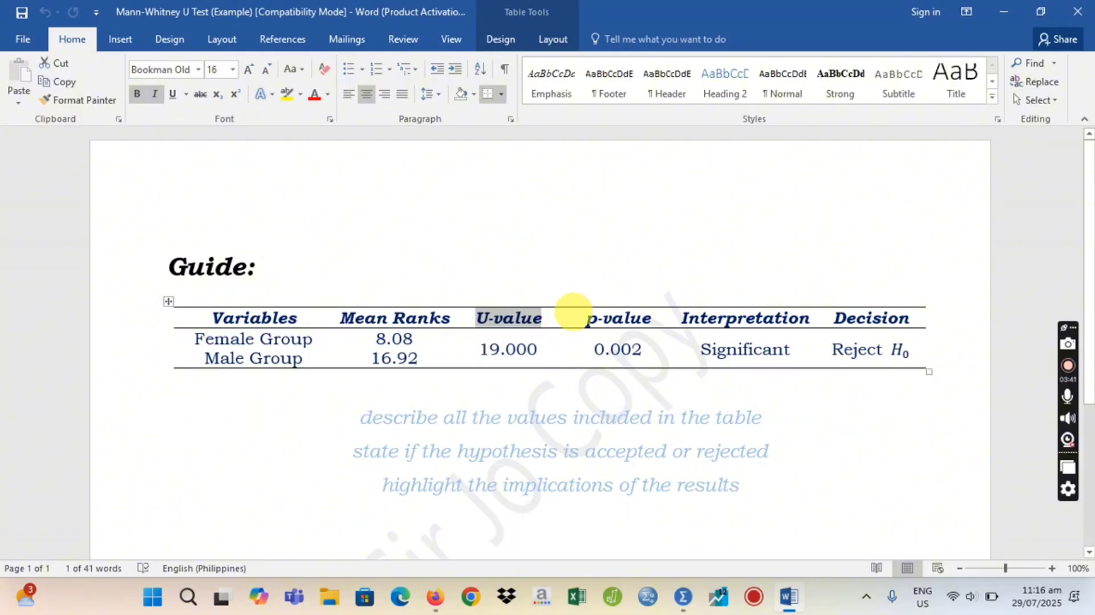
Step: Compare the guide table's p-value with Asymp. Sig. (2-tailed) in the SPSS Test Statistics table, and return to the Word document
double_click(598, 313)
click(803, 604)
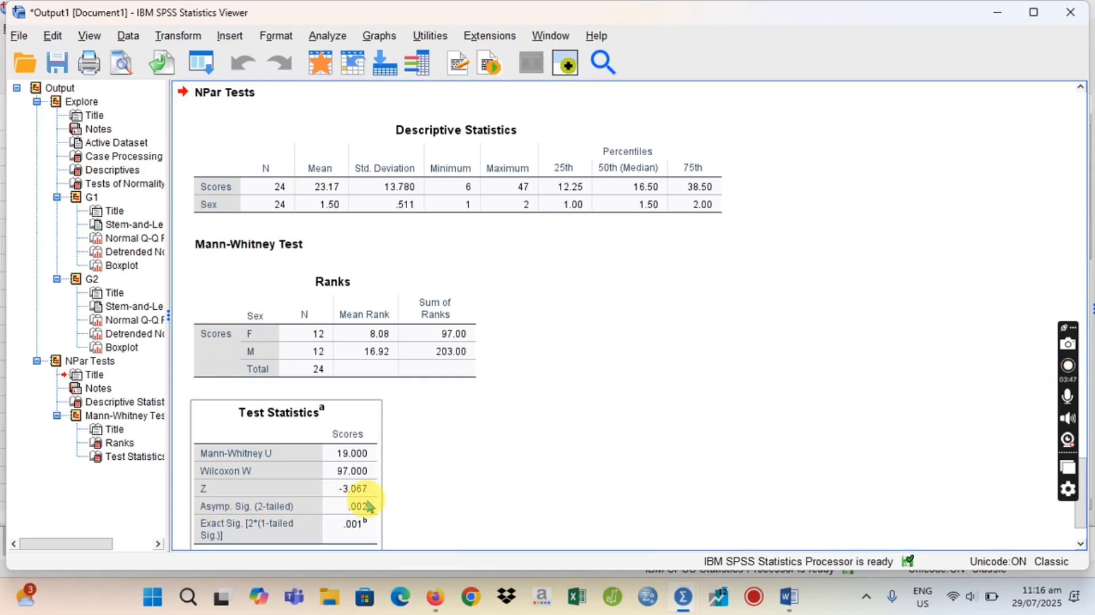
click(789, 596)
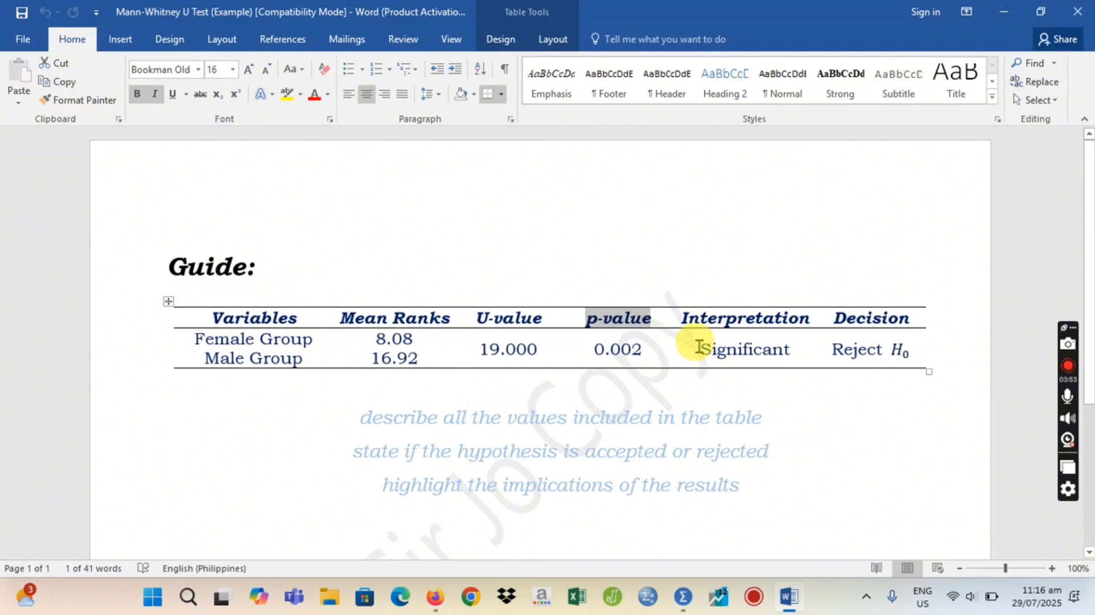
Step: Examine the Interpretation and Decision entries of the guide table in the Word document
drag(697, 347, 760, 340)
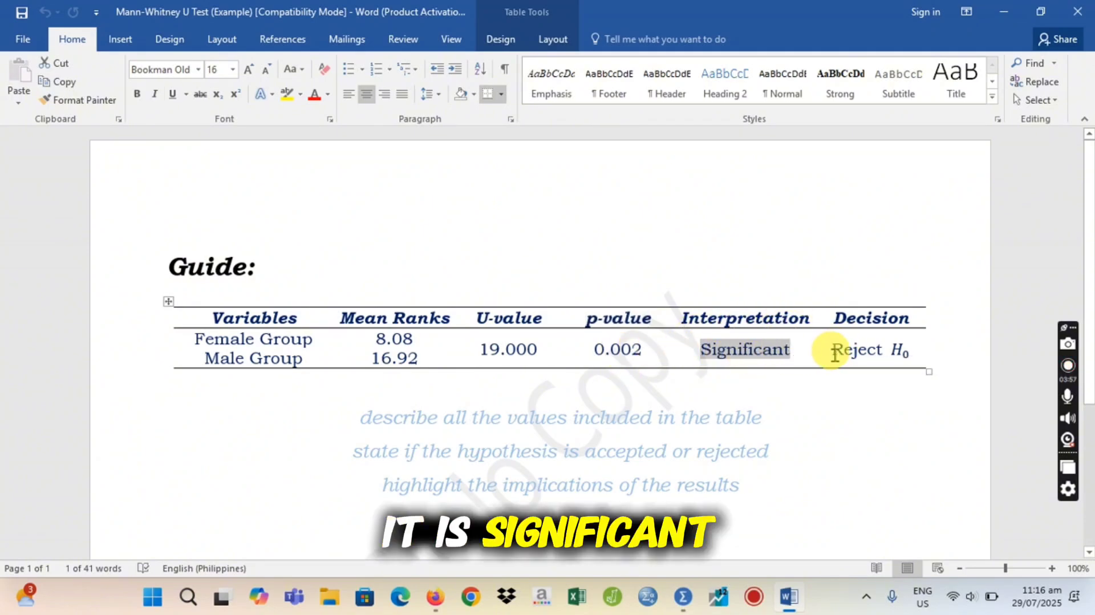
drag(833, 350, 920, 352)
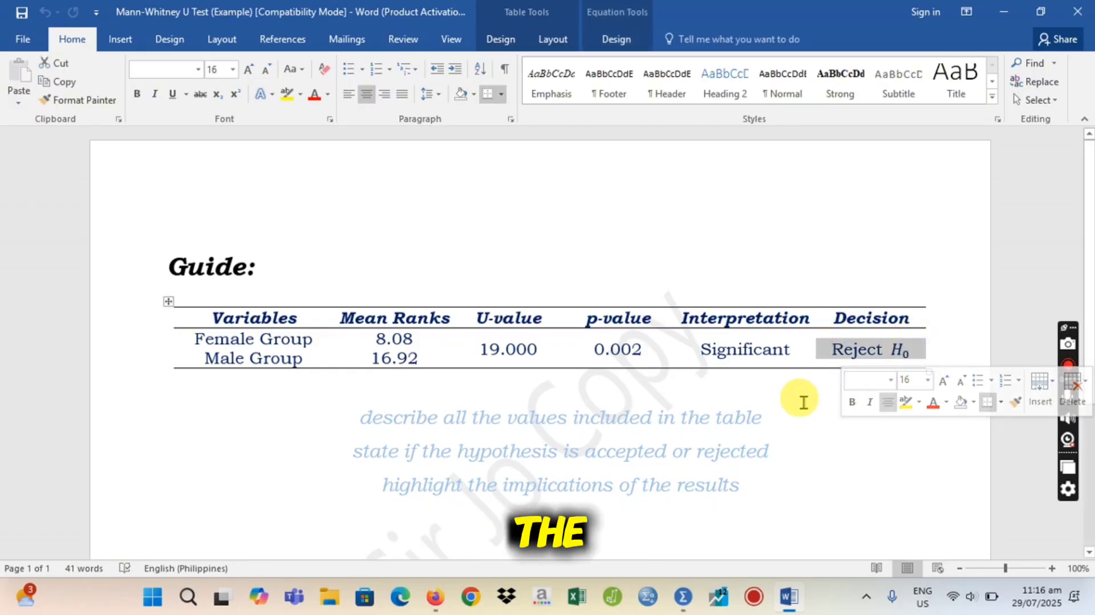
click(418, 277)
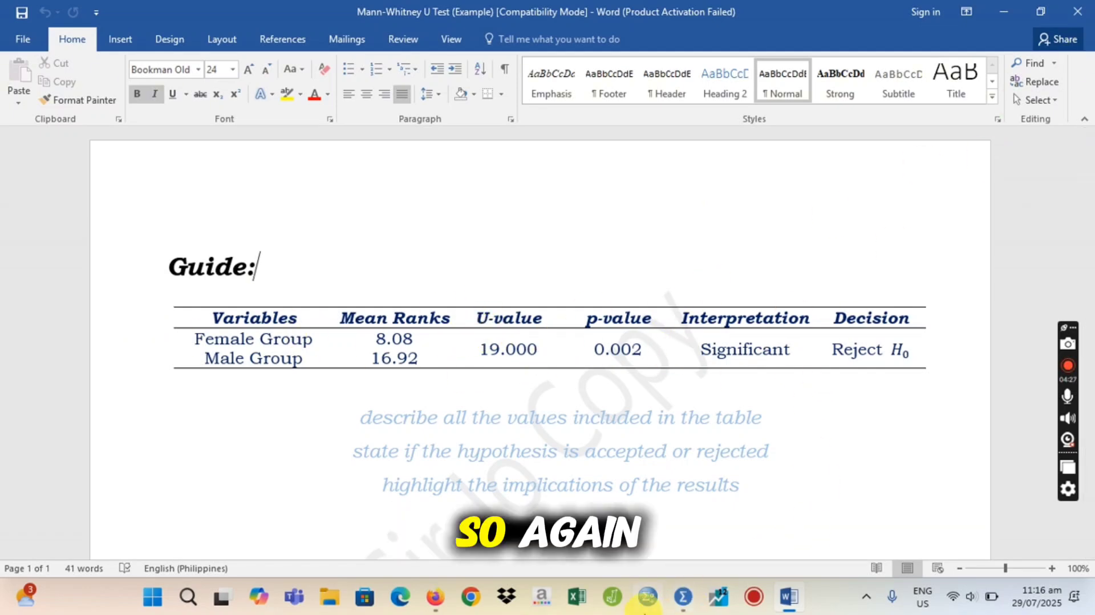
Step: Switch to the SPSS Data Editor and bring up the legacy nonparametric test choices for the Mann-Whitney U test
mouse_move(648, 599)
click(611, 503)
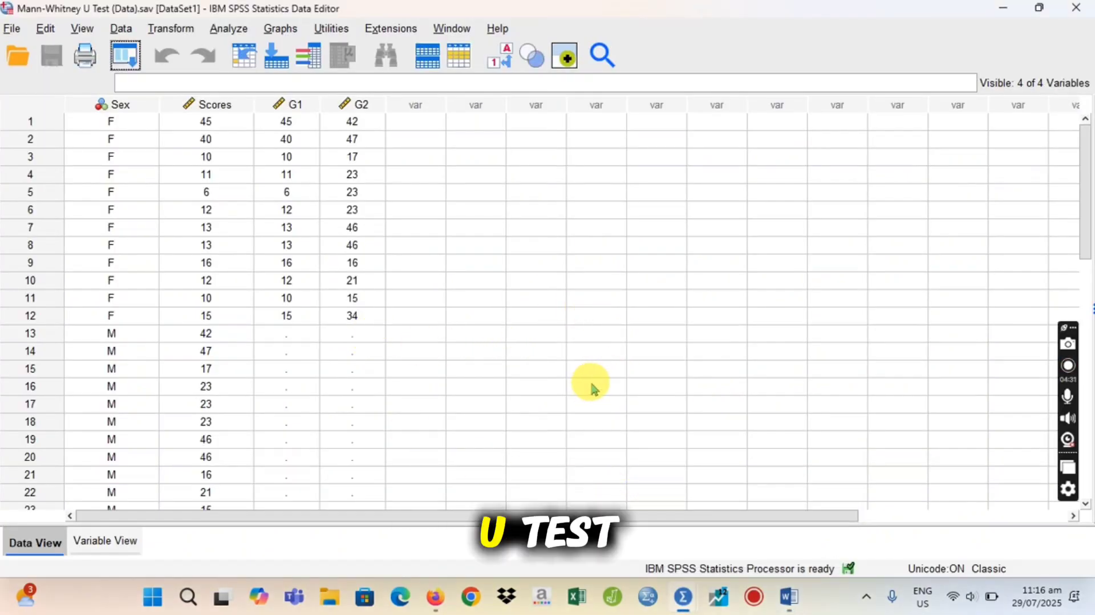
click(228, 30)
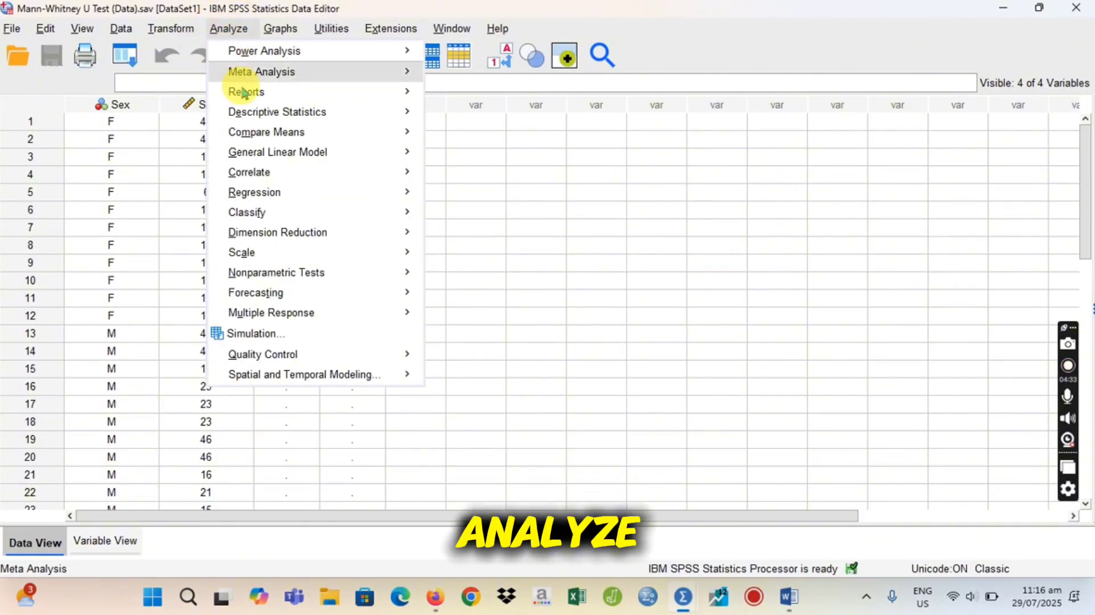
click(264, 294)
click(271, 274)
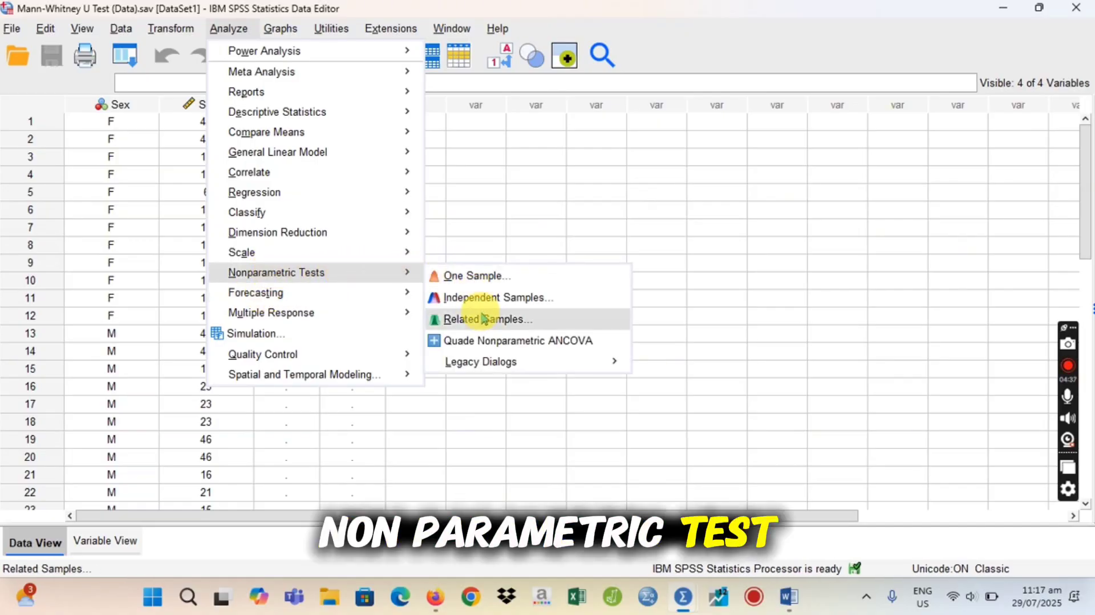
click(469, 363)
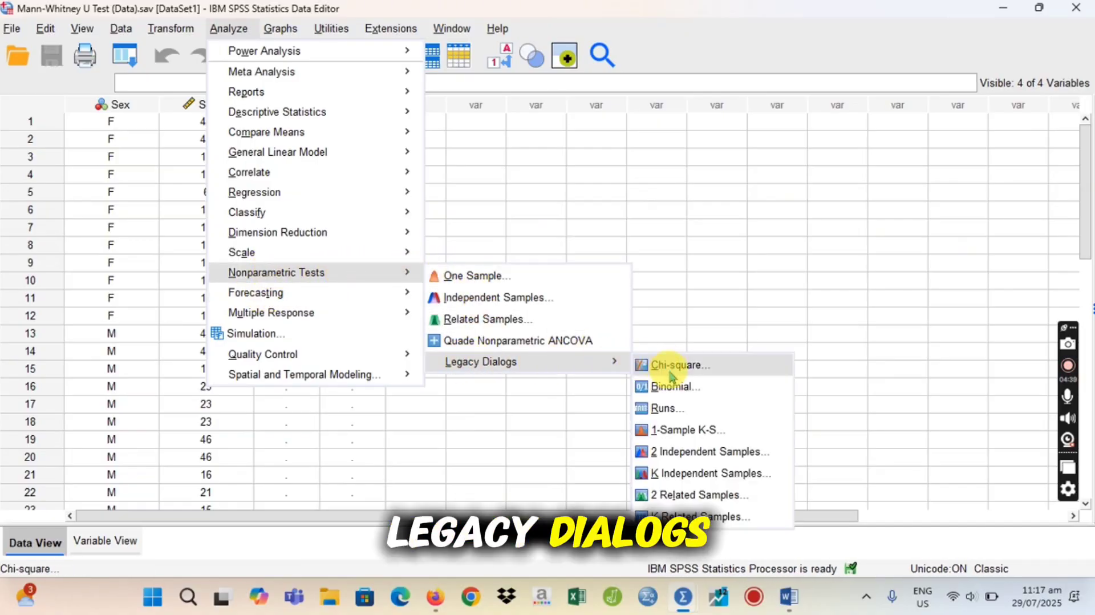